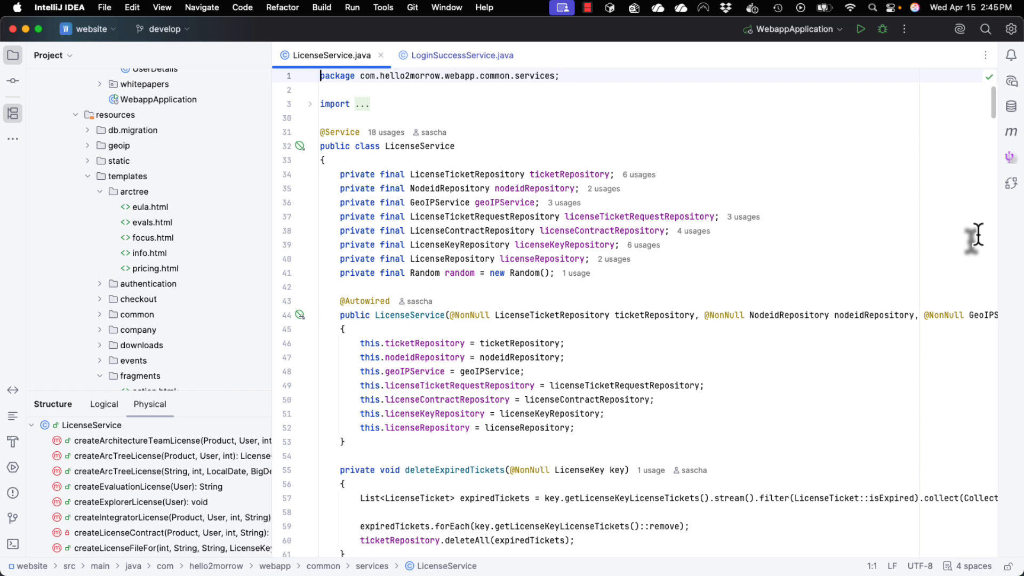
Step: Load the project's dependency graph into the ArcTree view, and expand its External and webapp nodes in turn
left_click(1013, 187)
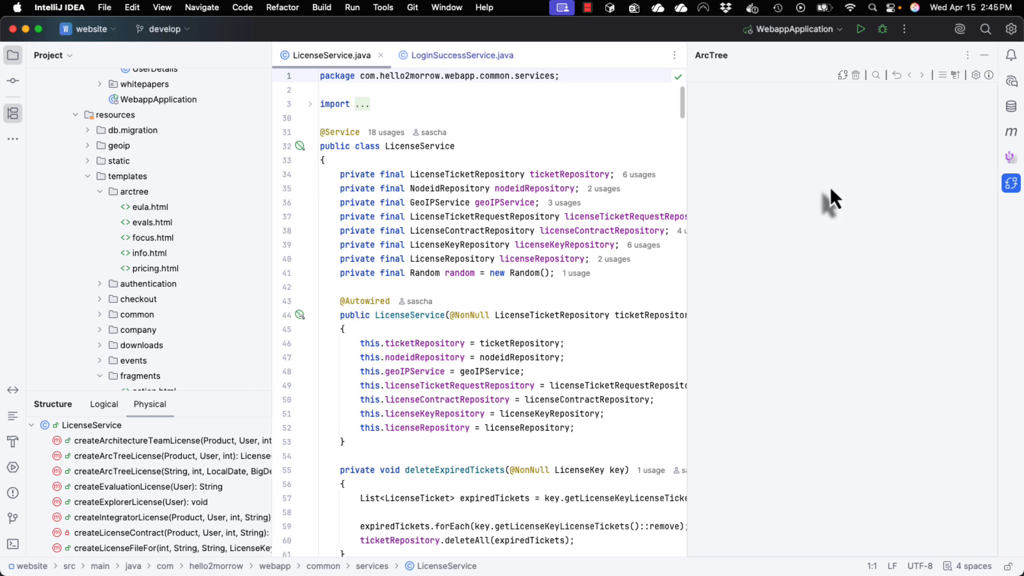
left_click(843, 76)
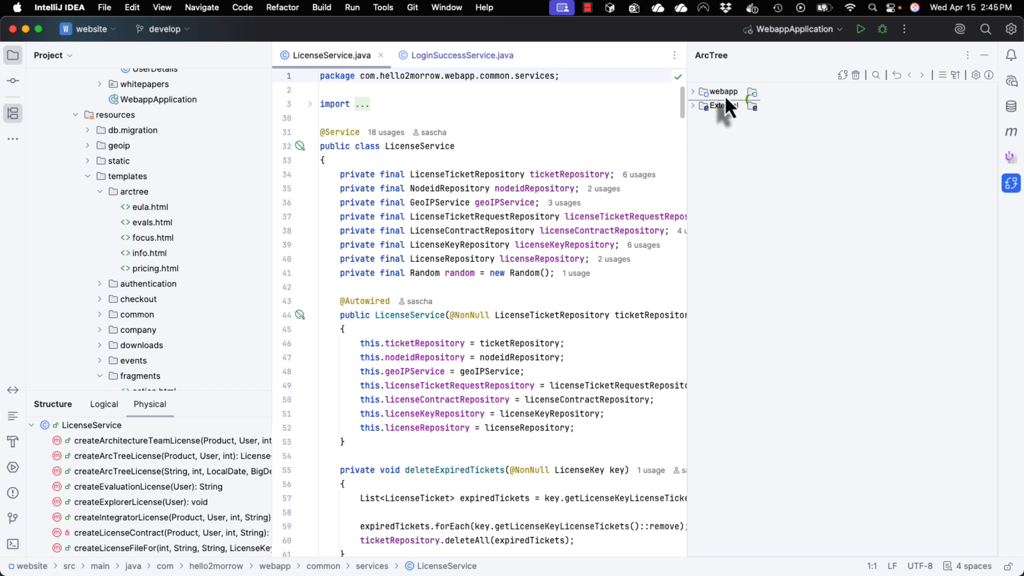
left_click(692, 106)
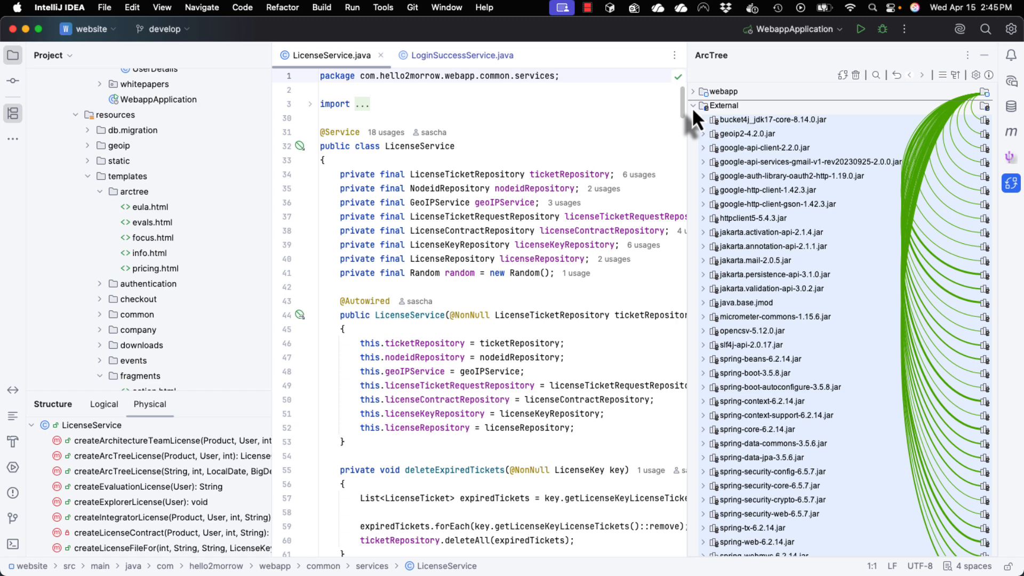
left_click(692, 106)
left_click(692, 92)
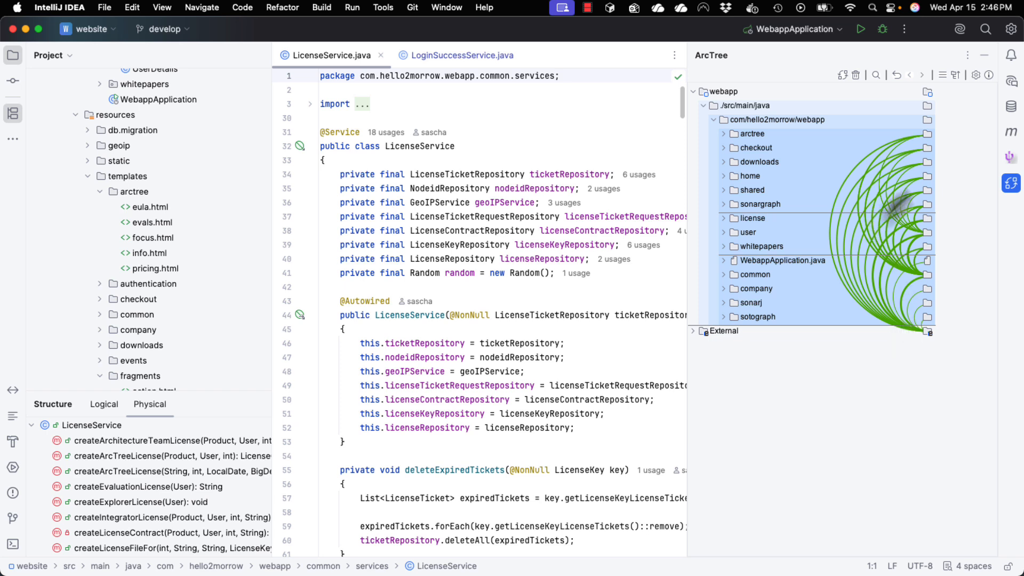
Step: Order the ArcTree nodes by Alphabetical, and switch the ordering back to Levelize
left_click(942, 75)
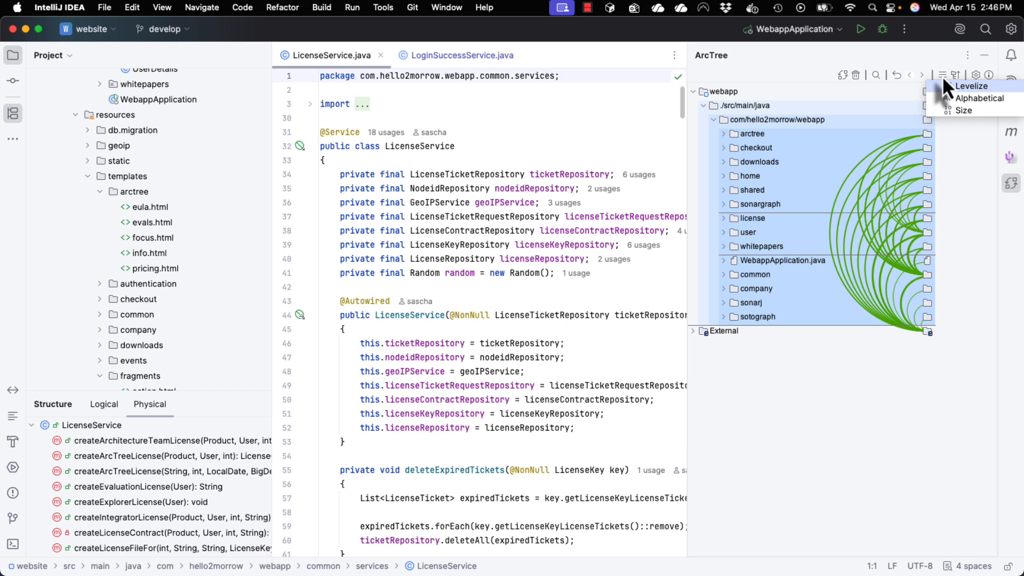
left_click(945, 98)
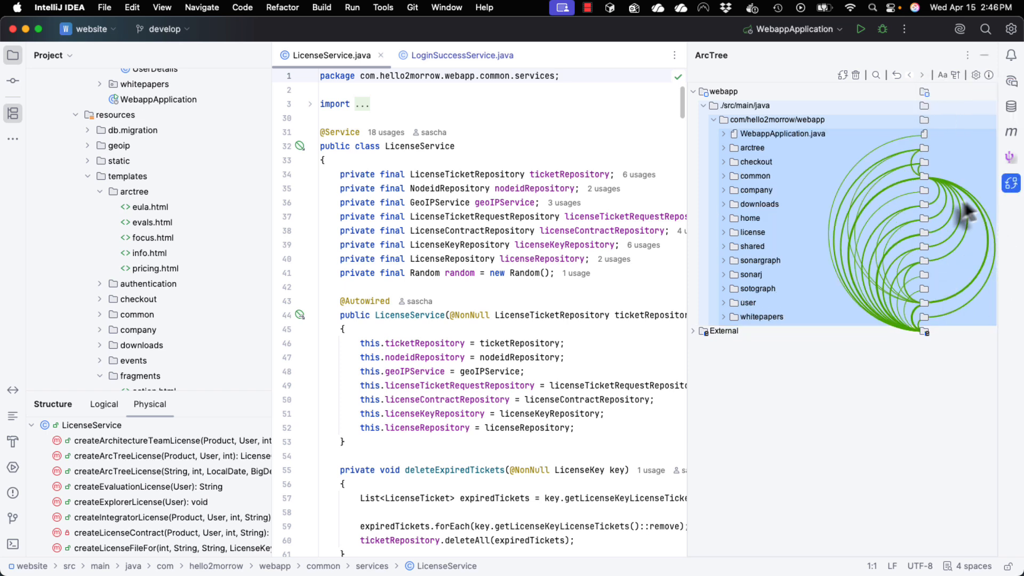
left_click(940, 74)
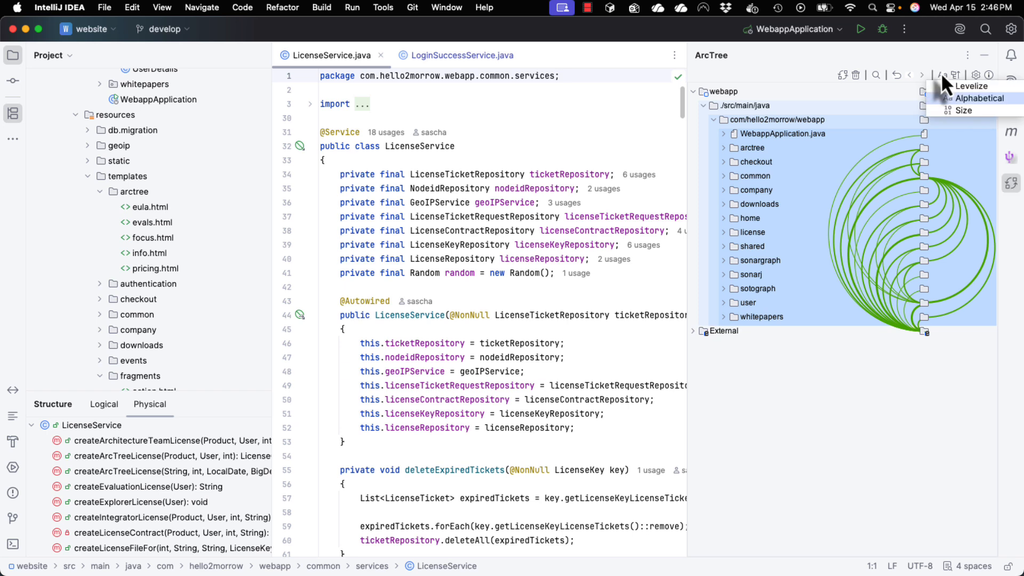
left_click(948, 87)
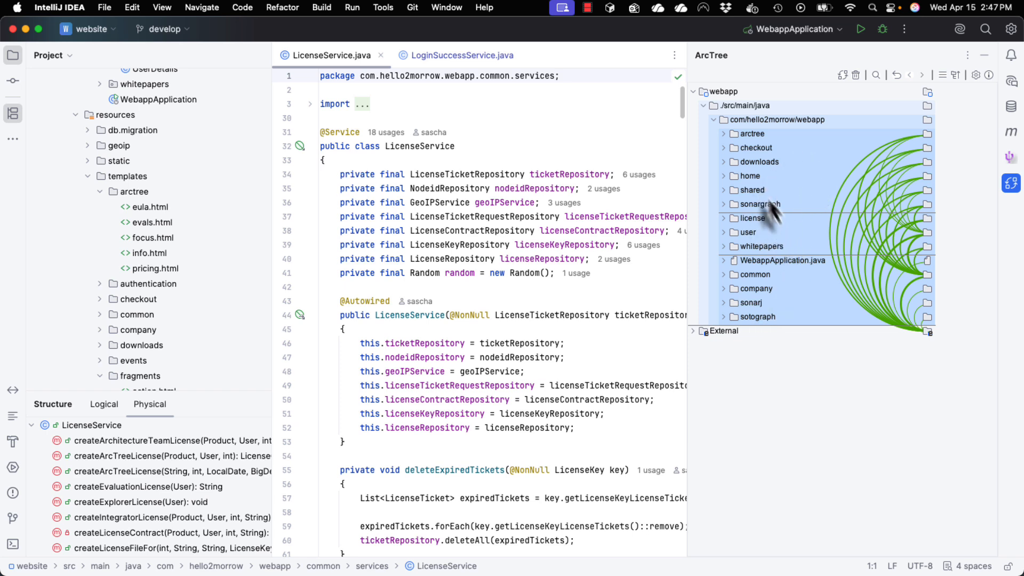
Step: List the ArcTree dependencies of the home package, followed by those of the downloads package
left_click(746, 179)
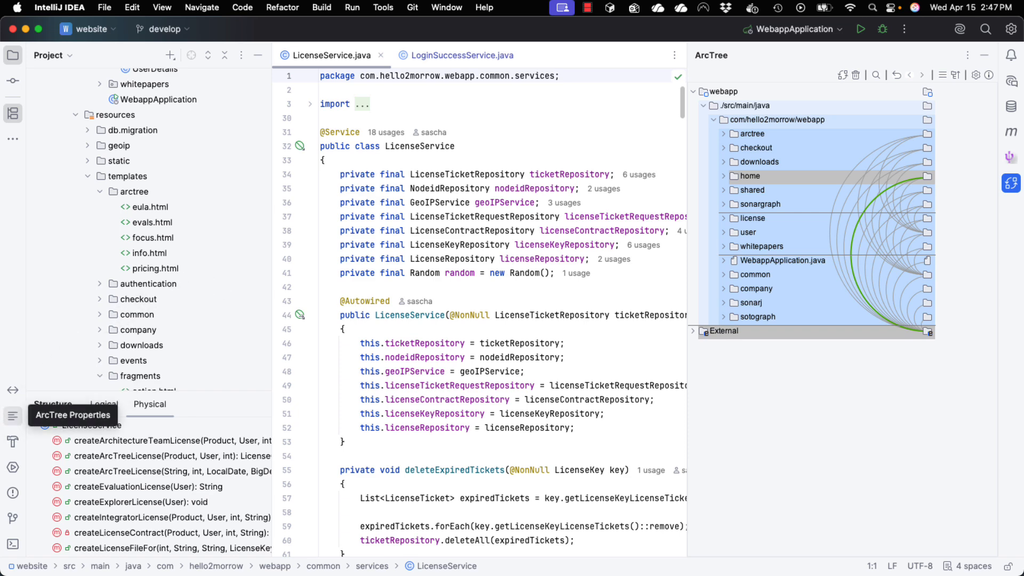
left_click(13, 389)
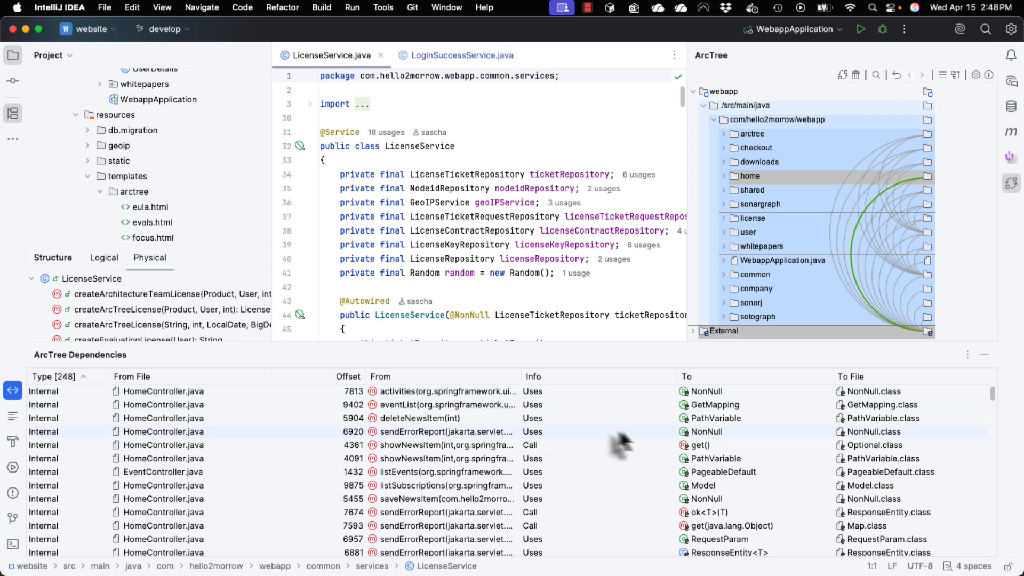
left_click(768, 162)
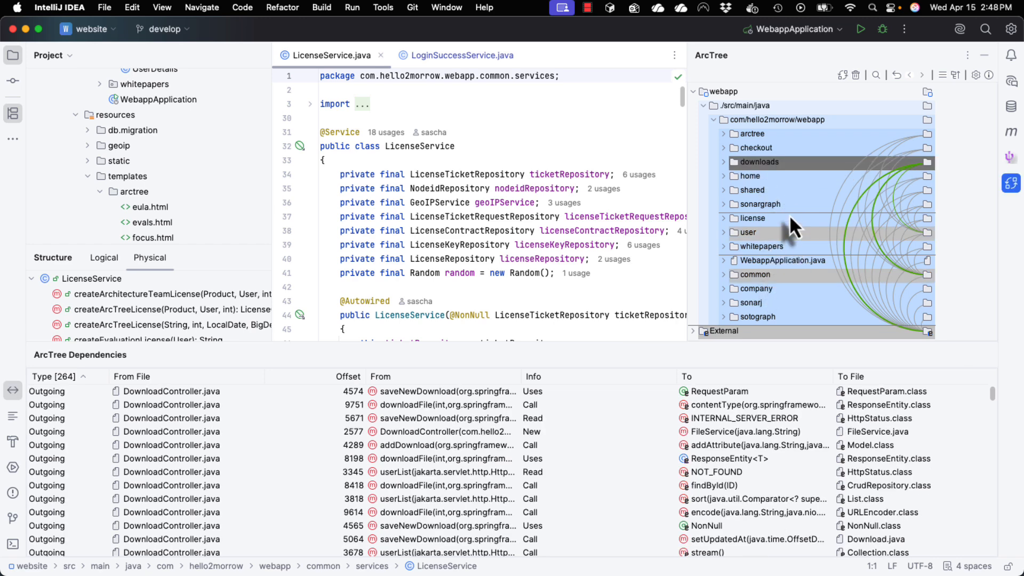
Step: Expand the downloads package down to the methods of the DownloadController class and look through their dependencies
left_click(724, 162)
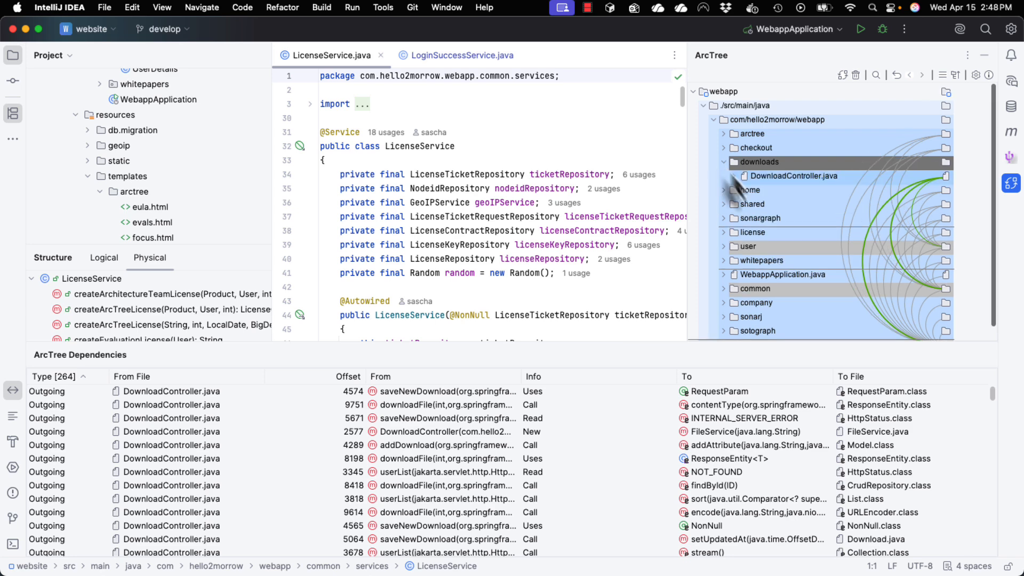
left_click(734, 177)
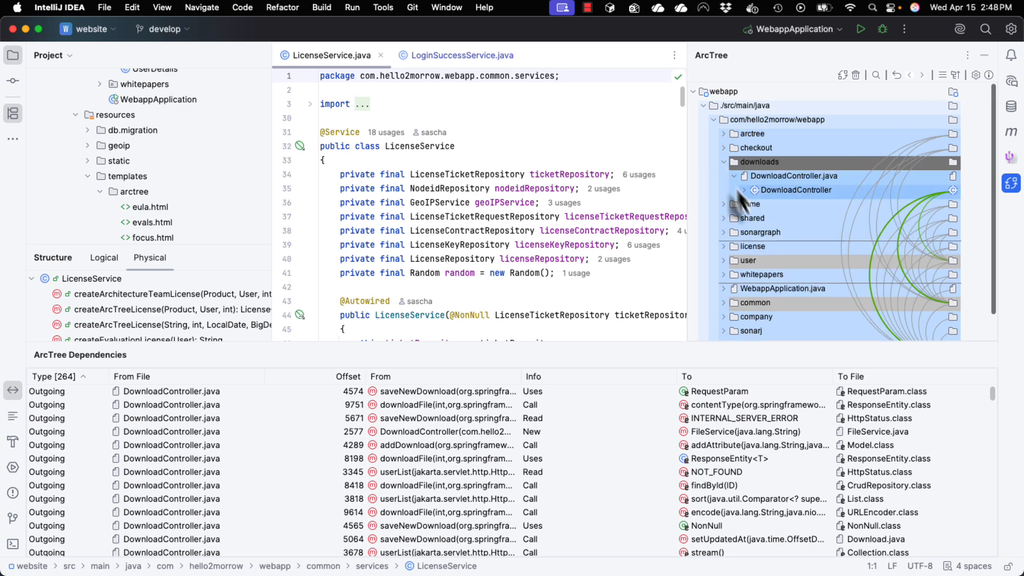
left_click(744, 191)
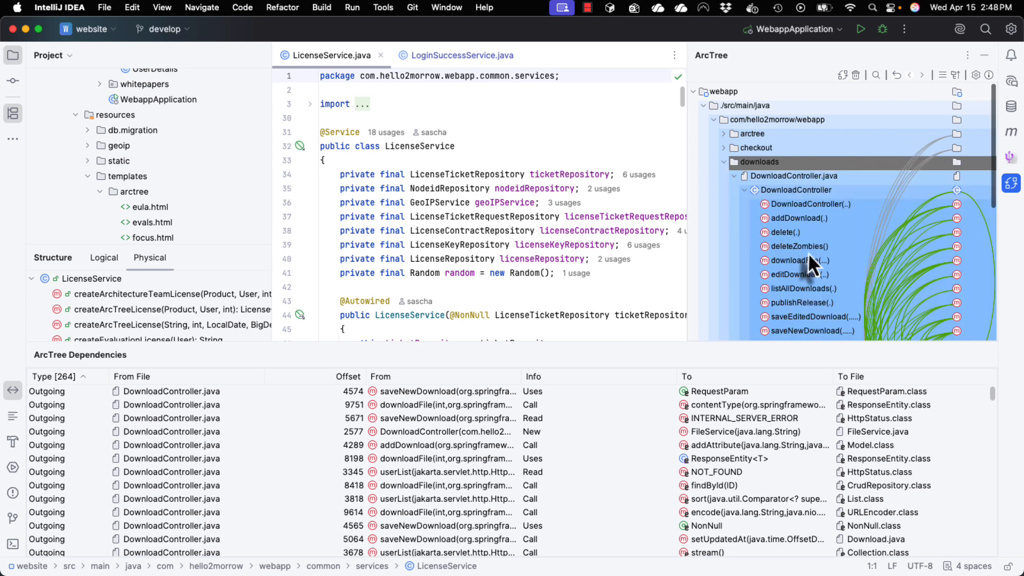
scroll(808, 256, "down", 5)
scroll(808, 252, "up", 5)
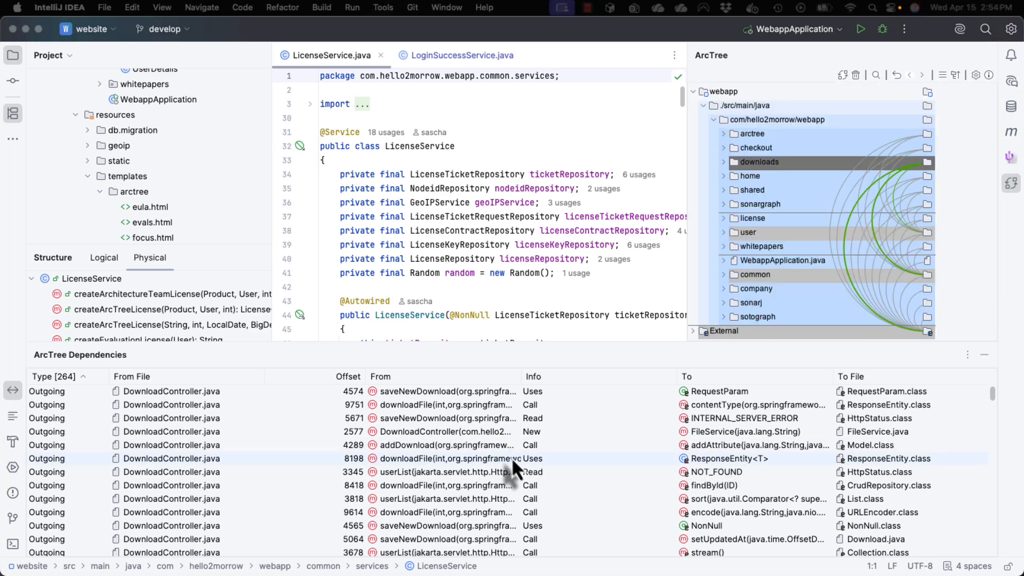
Step: Open the source line of the DownloadController dependency that creates a new FileService
double_click(454, 437)
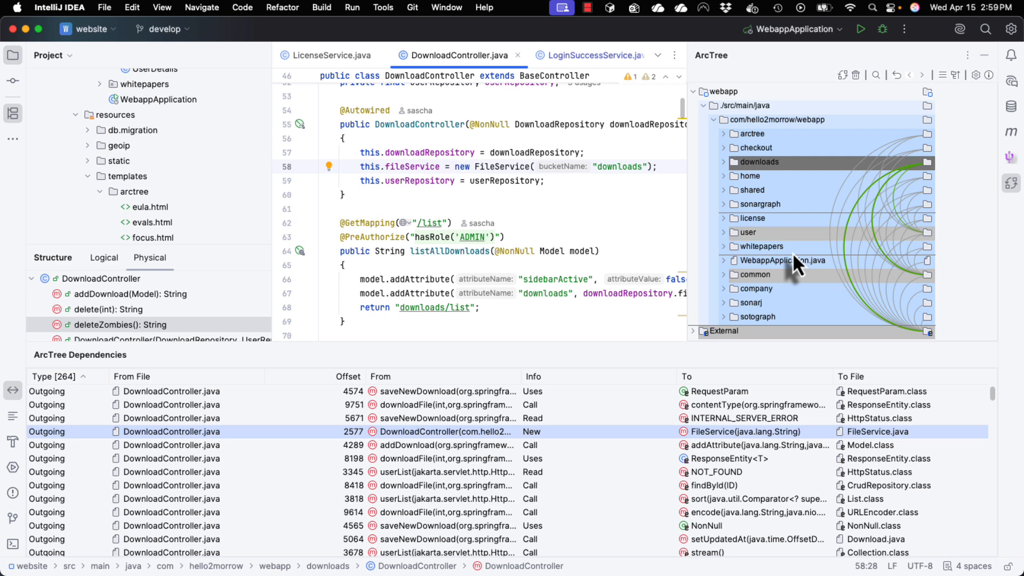
Step: Set the ArcTree focus on the user package with In/Out nodes and all dependency types
left_click(756, 231)
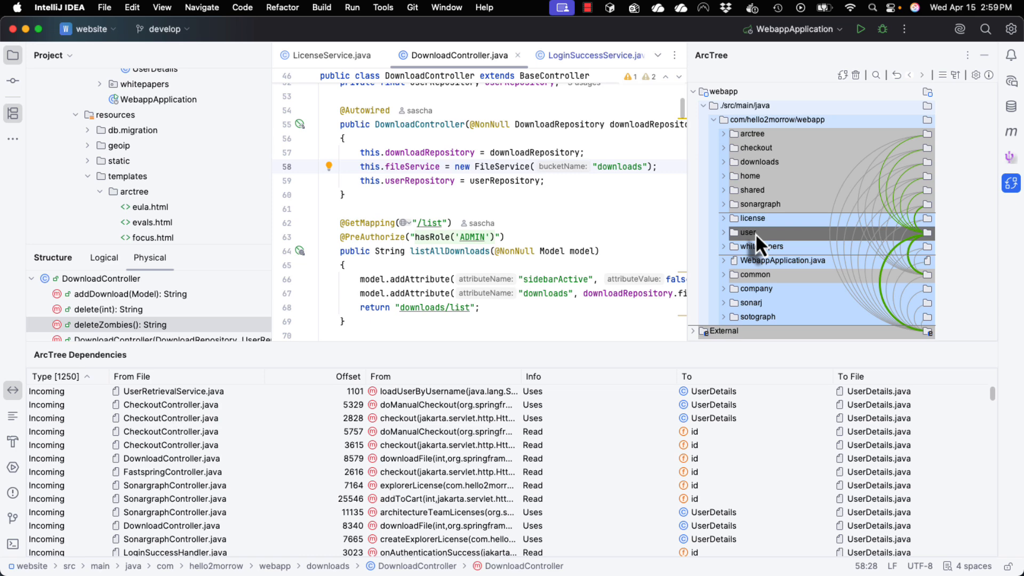
right_click(755, 233)
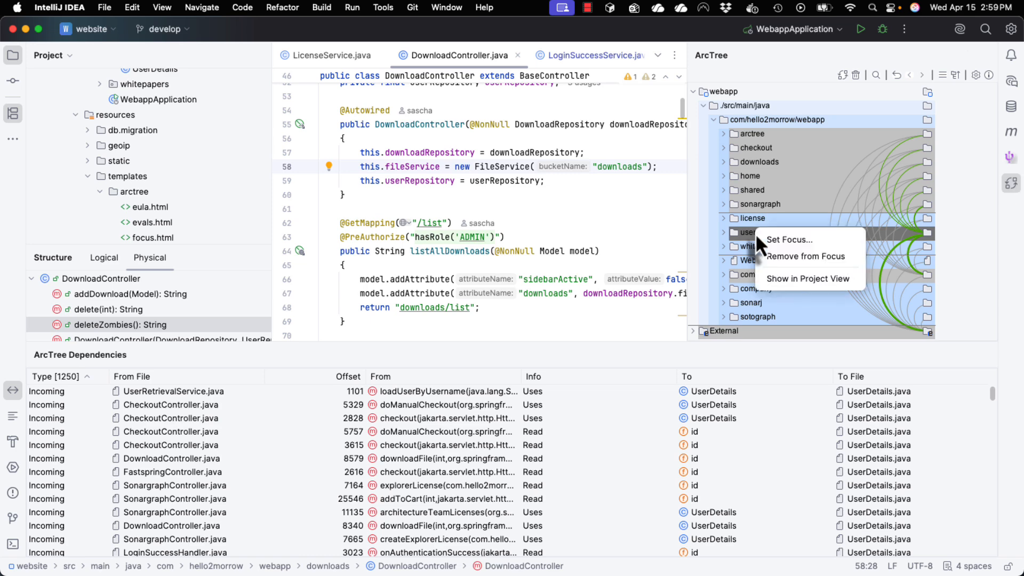
left_click(776, 239)
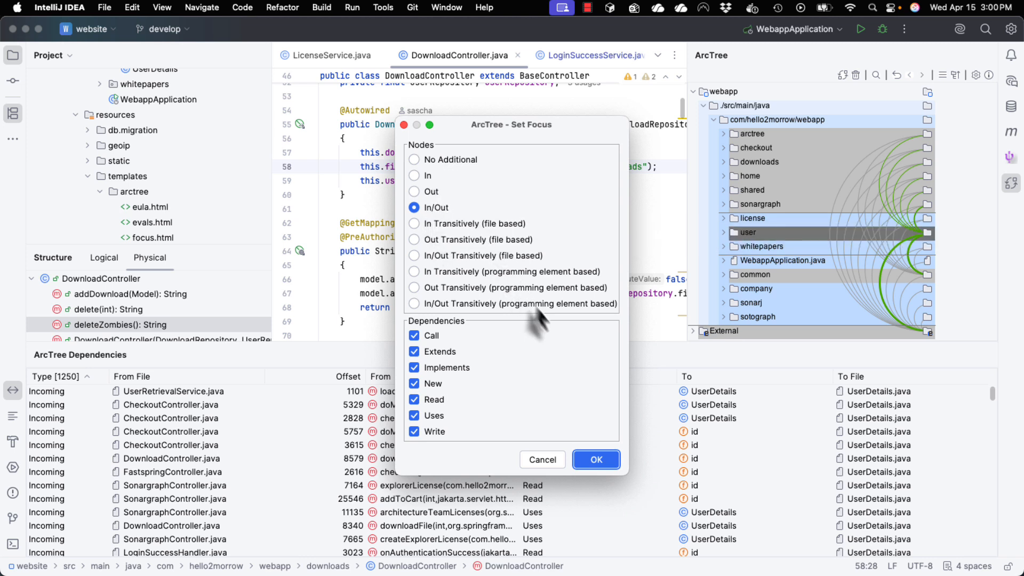
left_click(605, 462)
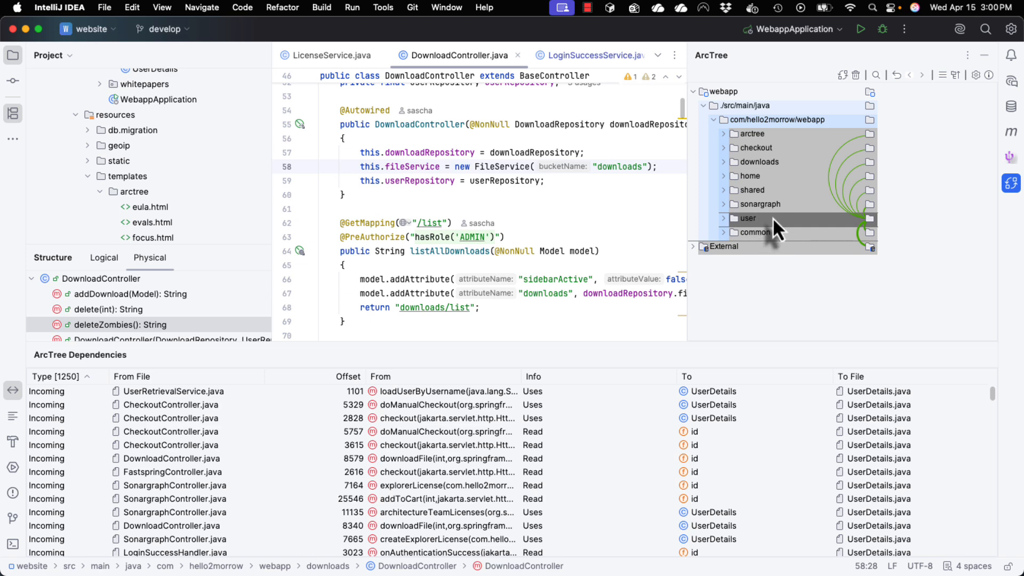
Step: Remove the home package from the ArcTree focus
left_click(748, 177)
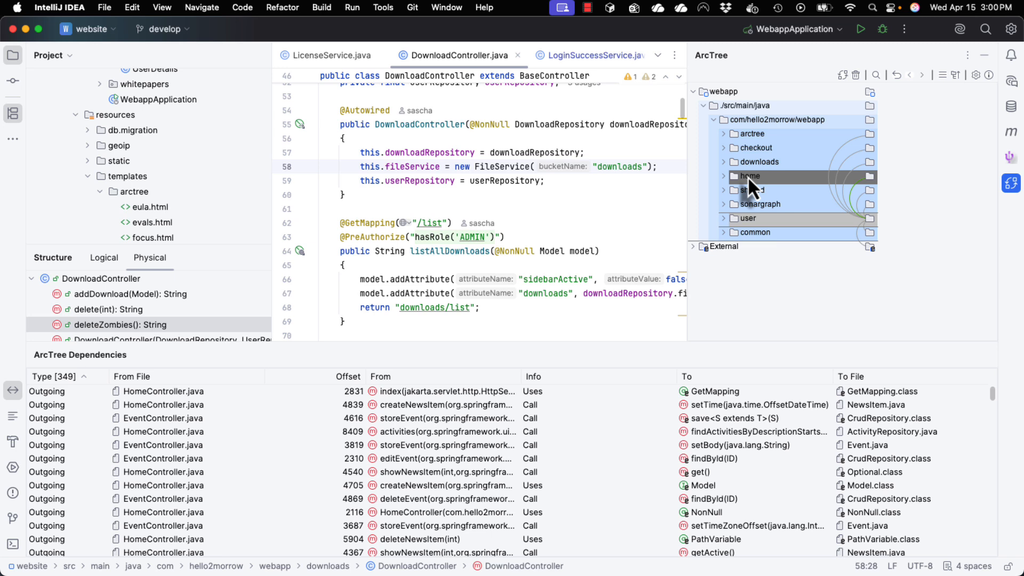
right_click(748, 177)
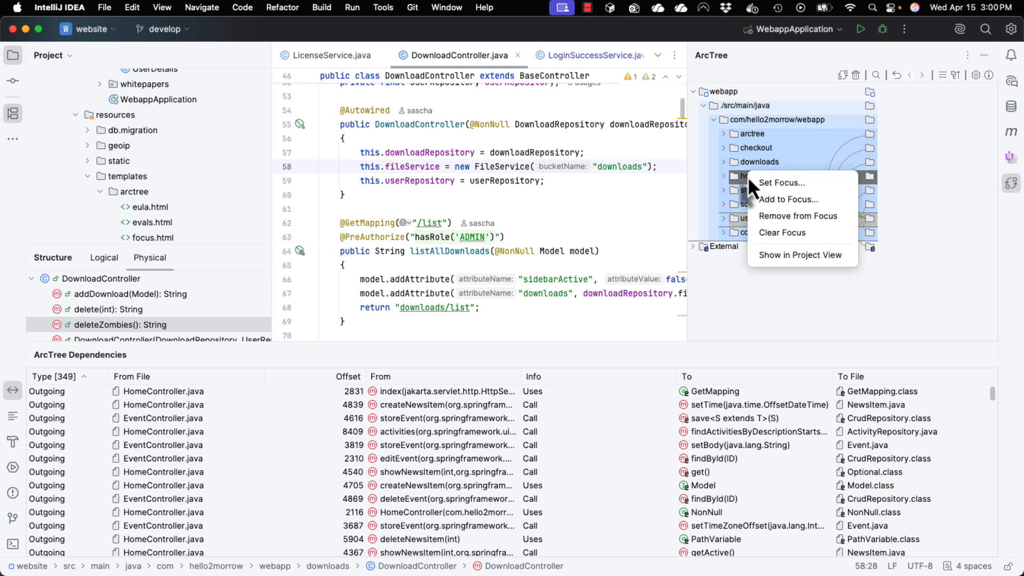
left_click(797, 216)
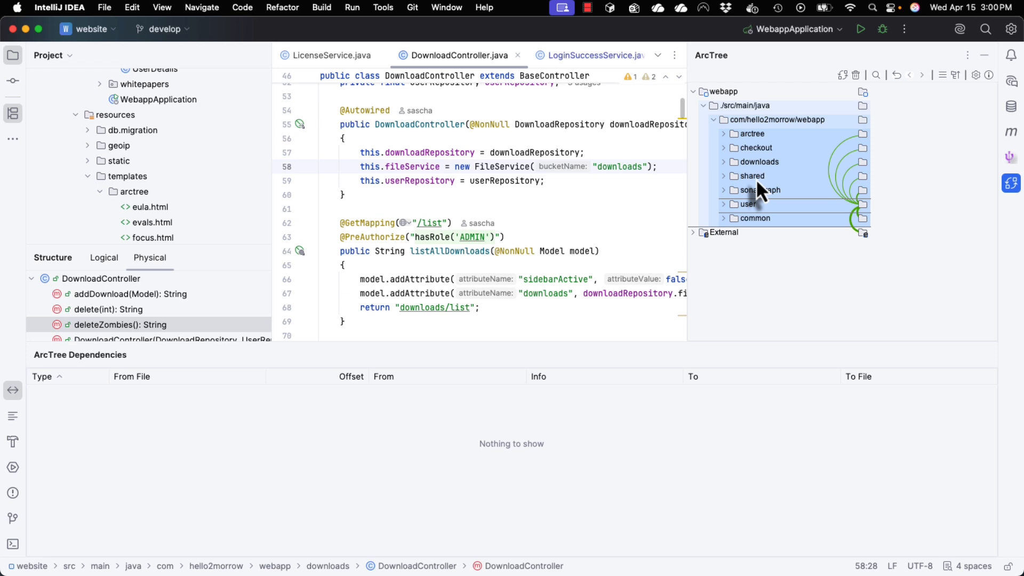
Step: Expand the user package and add UserControllerAdvice.java to the focus with Out nodes
left_click(723, 204)
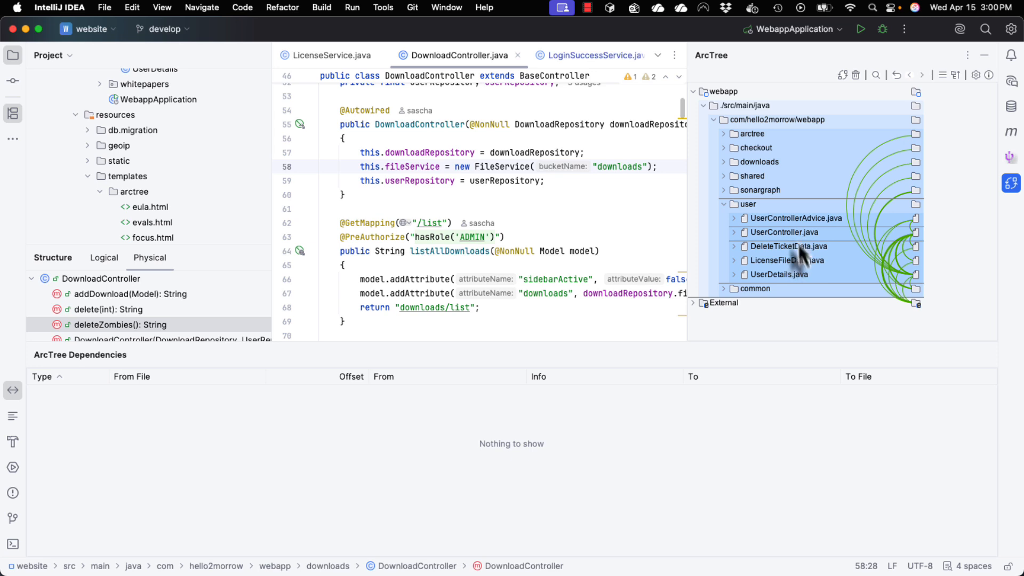
right_click(792, 223)
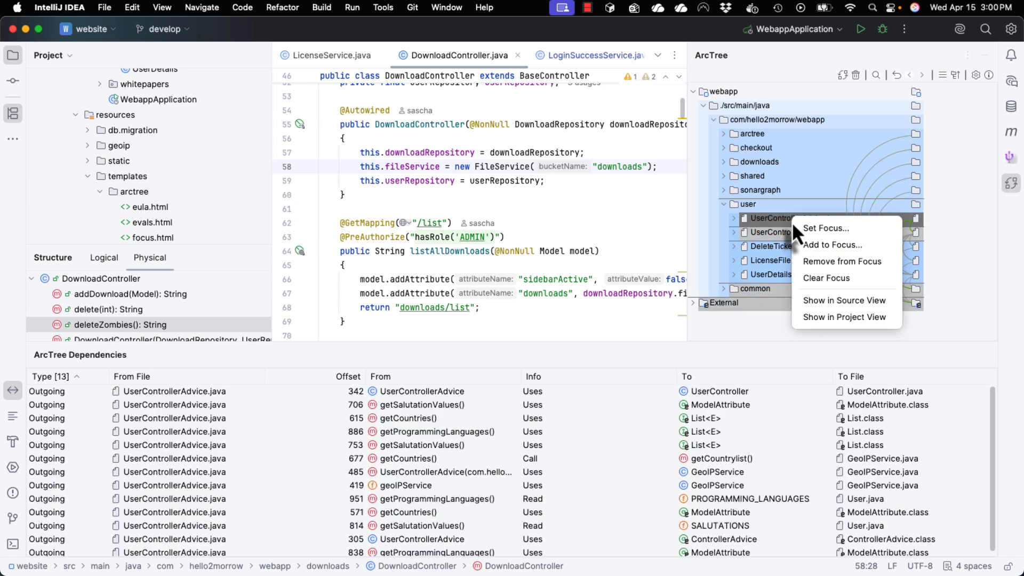
left_click(813, 246)
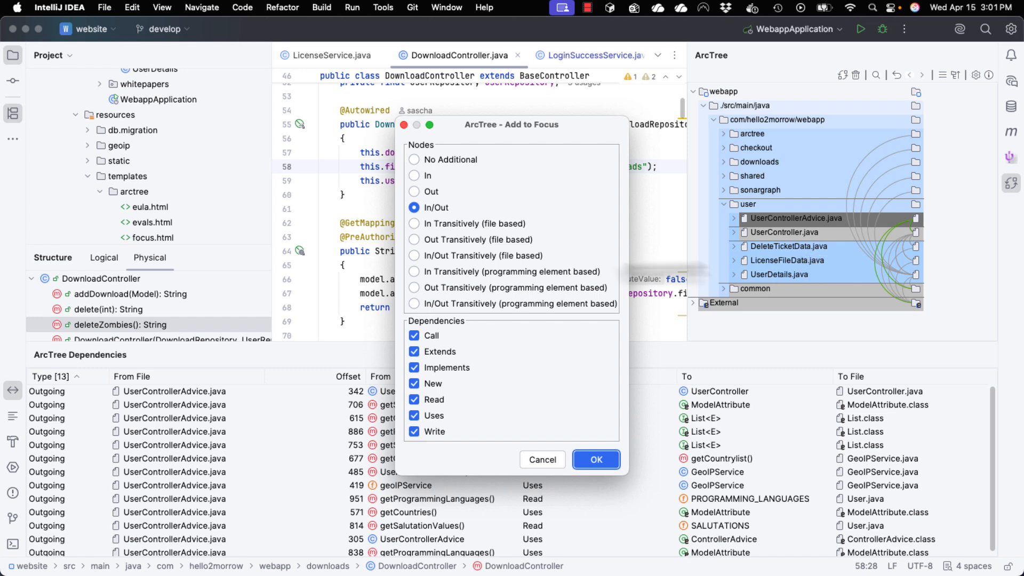
left_click(415, 192)
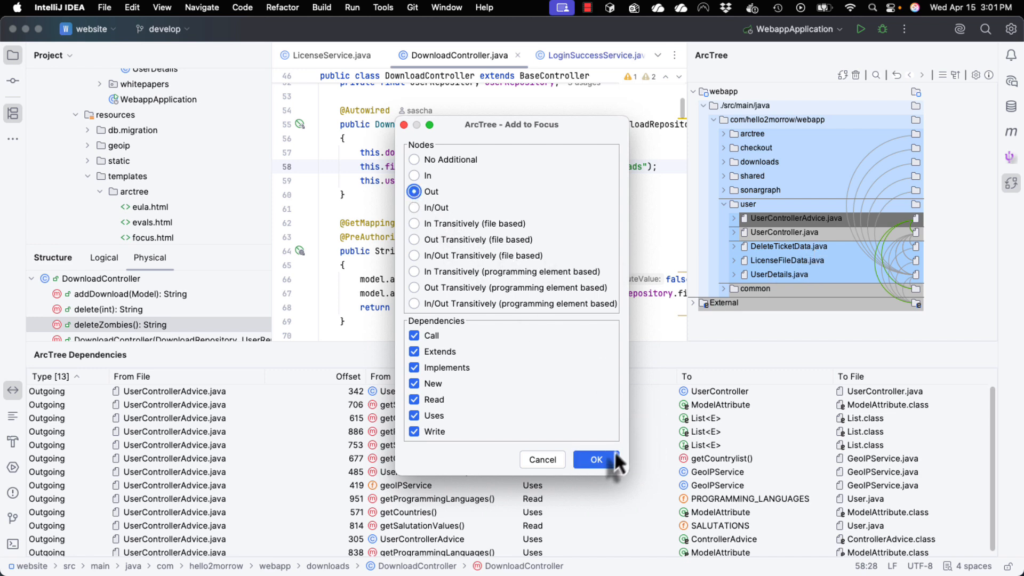
left_click(597, 460)
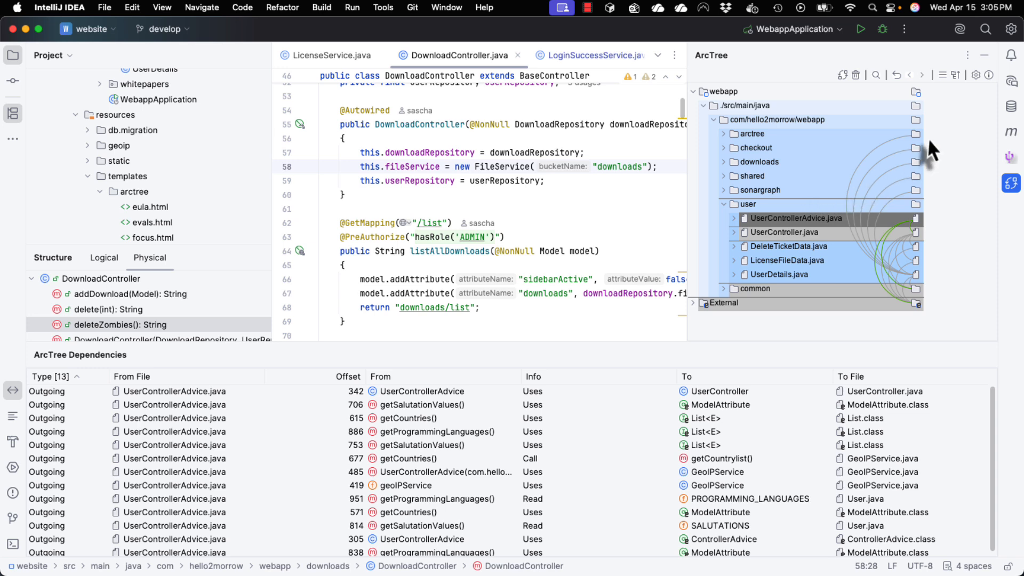
Step: Go back through the ArcTree view history to the unfocused graph, and forward again to the focus without home
left_click(909, 75)
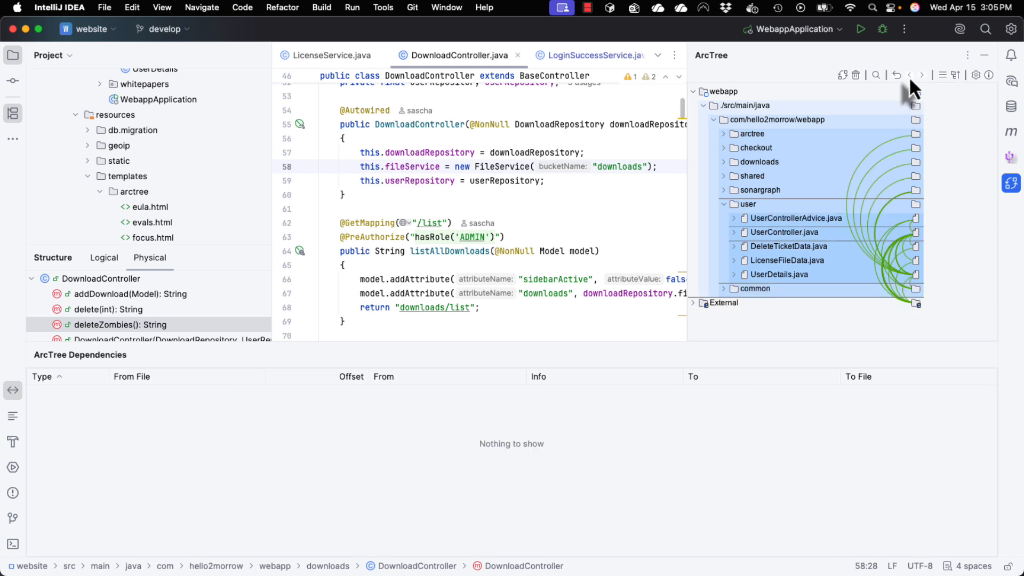
left_click(908, 76)
left_click(909, 76)
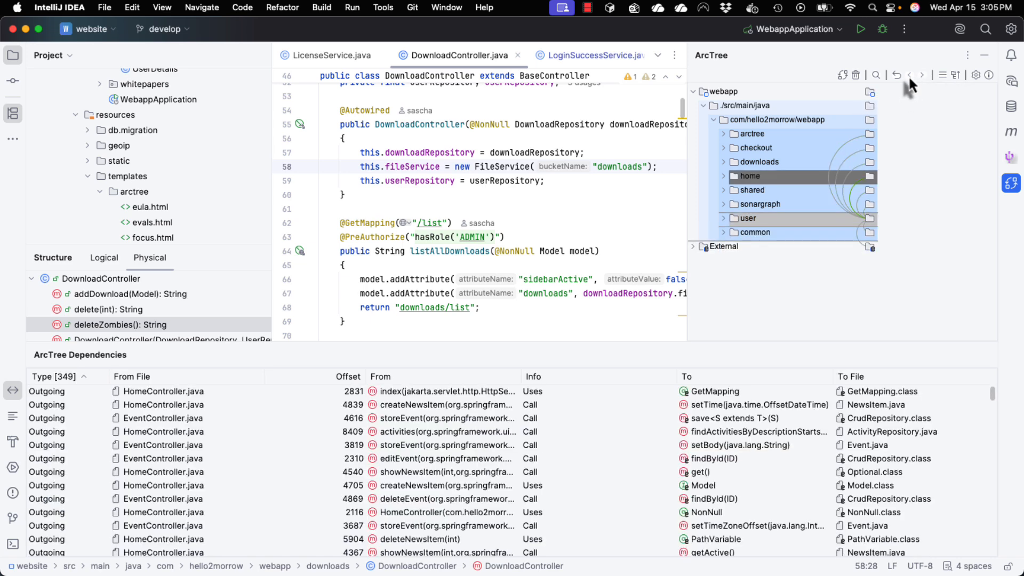
left_click(909, 76)
left_click(908, 76)
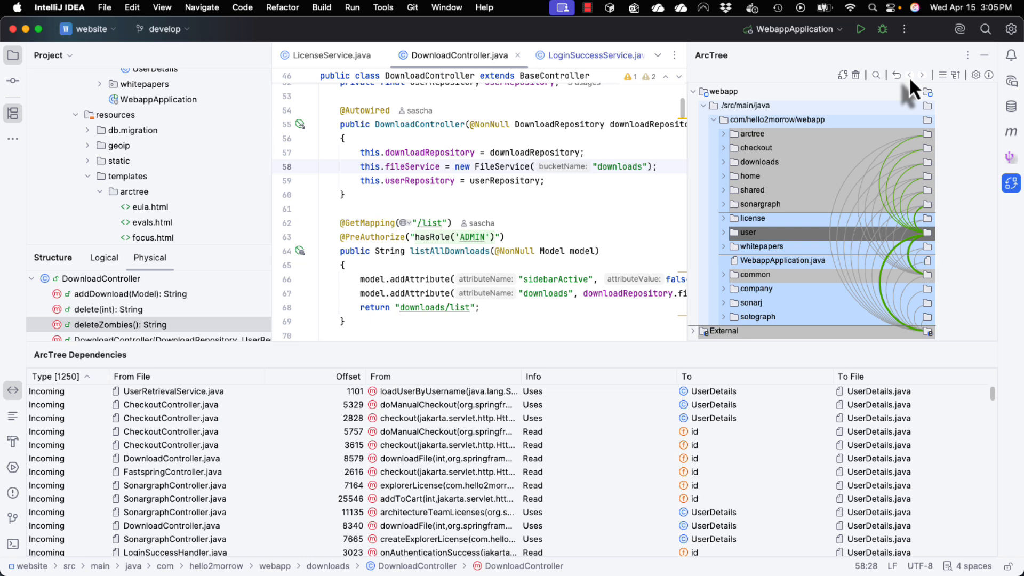
left_click(920, 75)
left_click(921, 75)
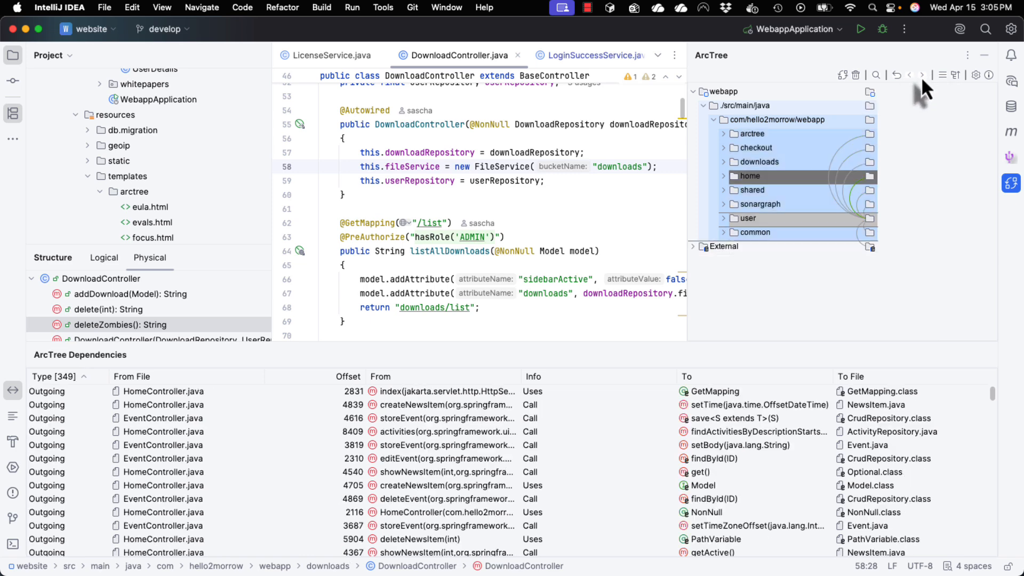
left_click(920, 76)
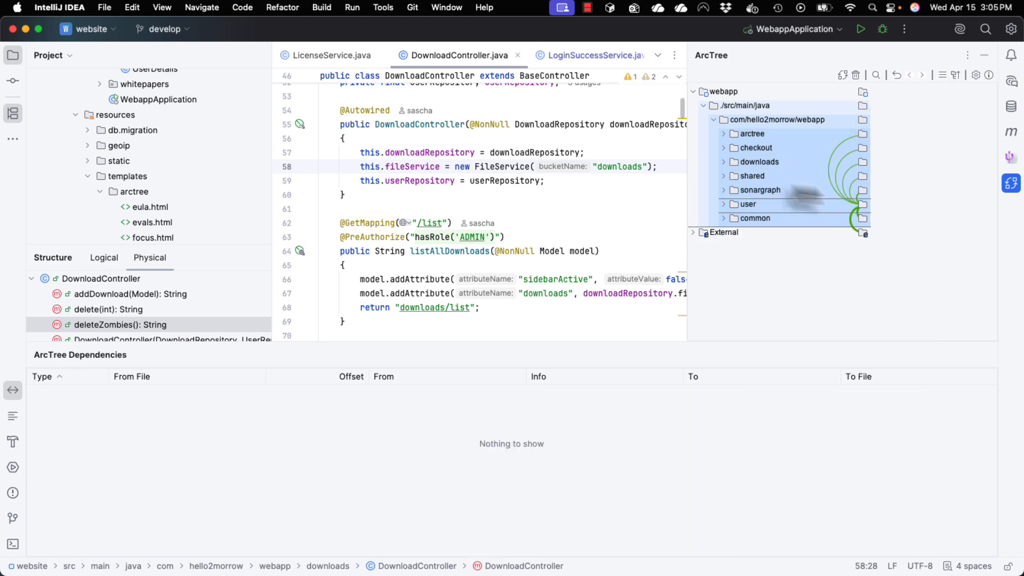
Step: Clear the focus to restore the complete ArcTree graph
right_click(884, 187)
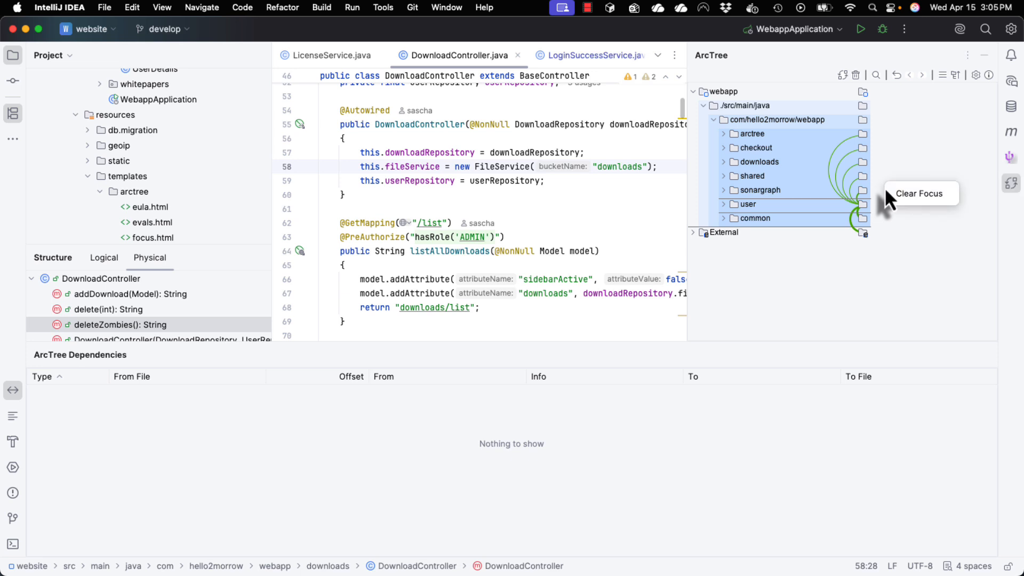
left_click(901, 200)
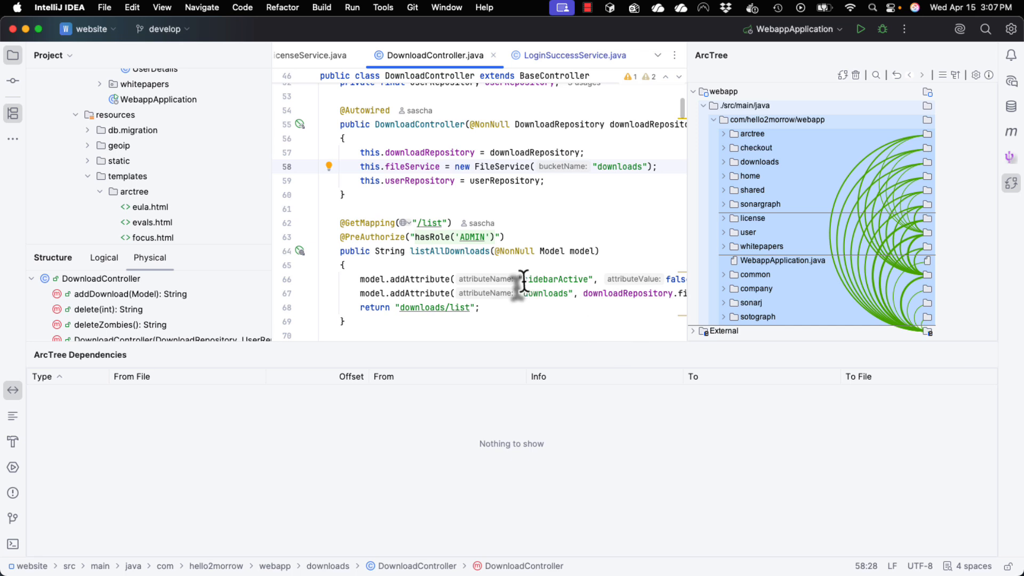
Step: In LoginSuccessService.java, uncomment the userRetrievalService field declaration and import the UserRetrievalService class
mouse_move(517, 280)
left_click(573, 57)
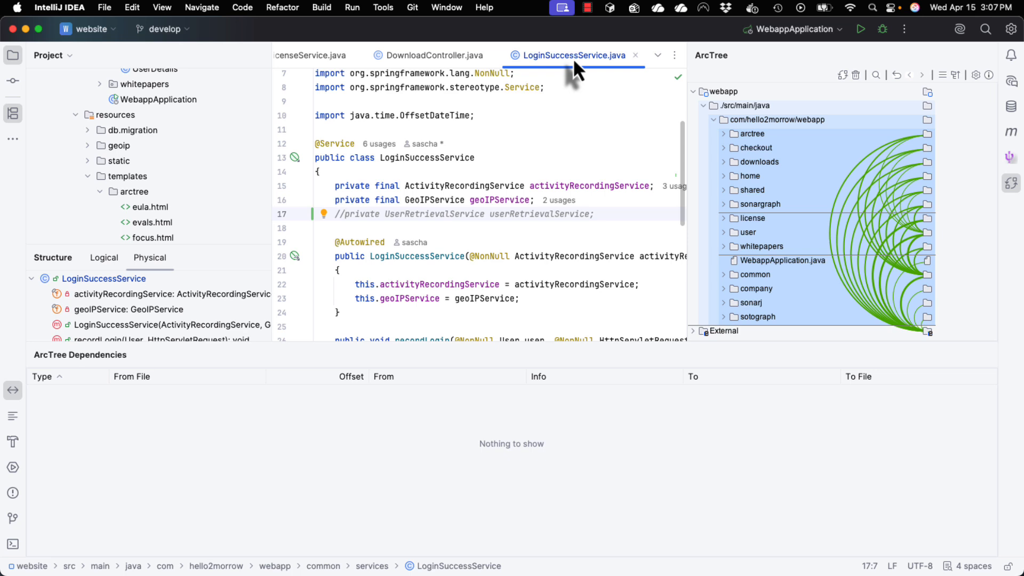
mouse_move(436, 160)
key("super+slash")
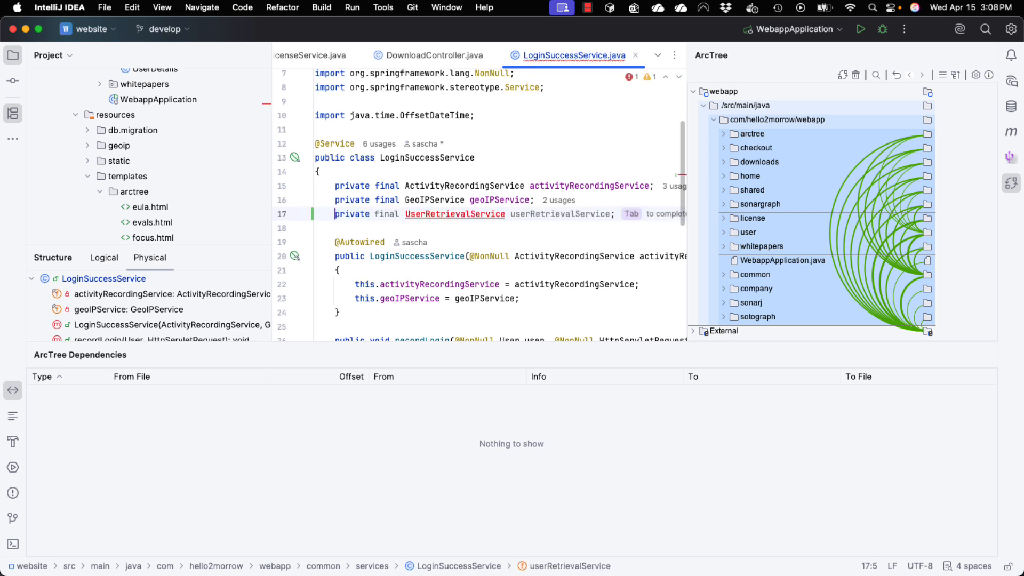
key("alt+Return")
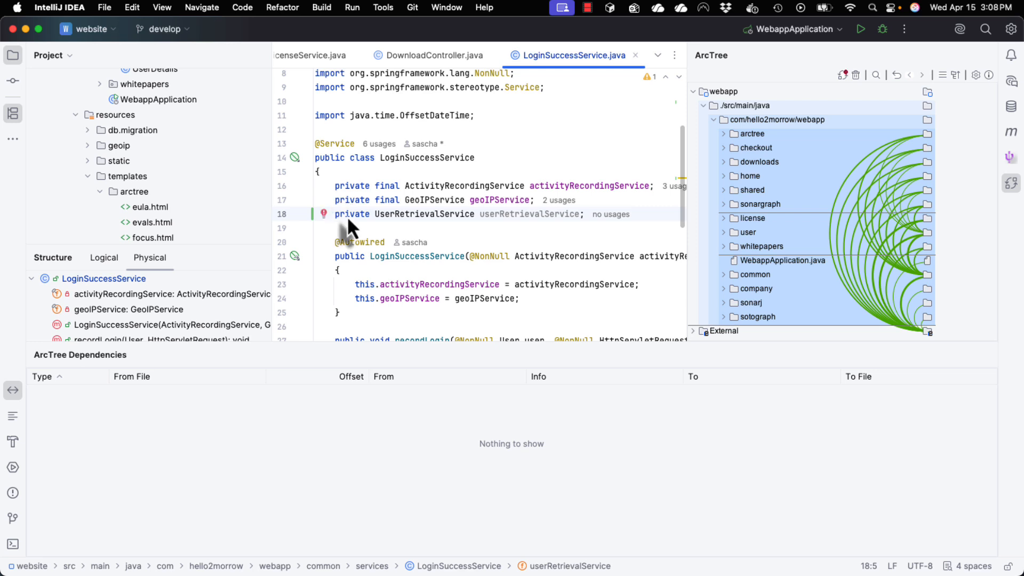
Step: Refresh the ArcTree graph and trace the dependency arc from common to shared to its source line in LoginSuccessService.java
left_click(843, 77)
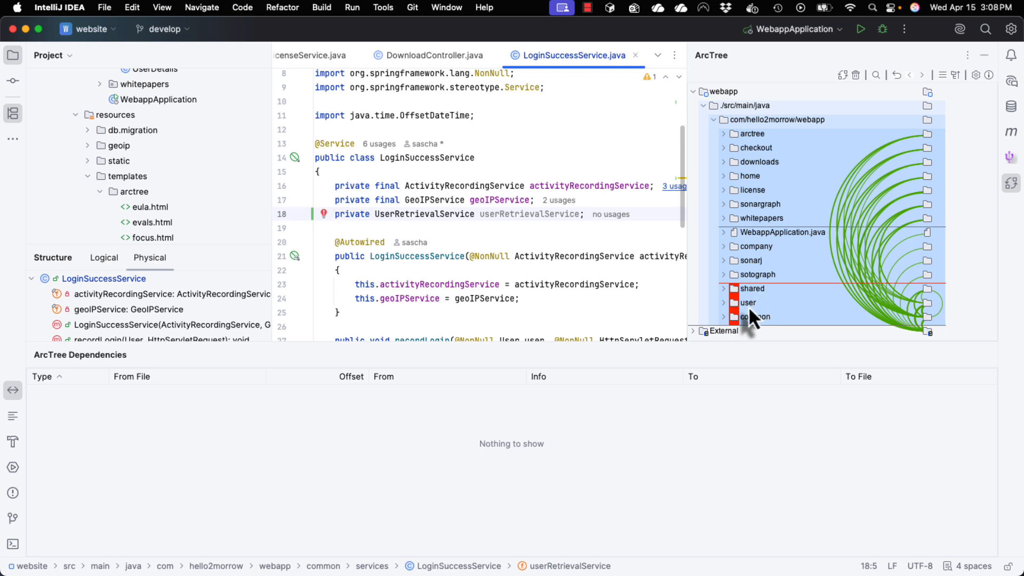
left_click(941, 313)
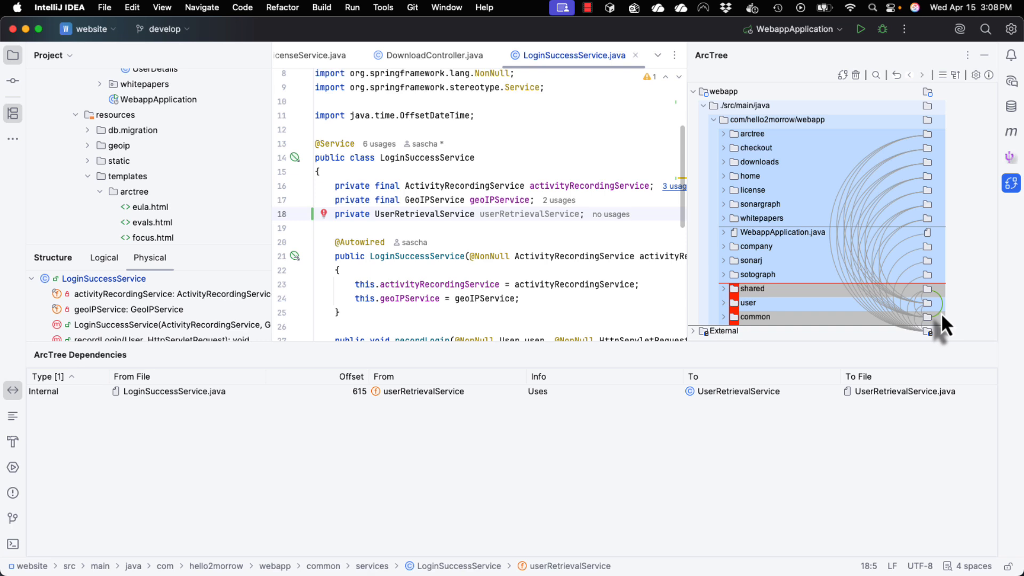
double_click(190, 393)
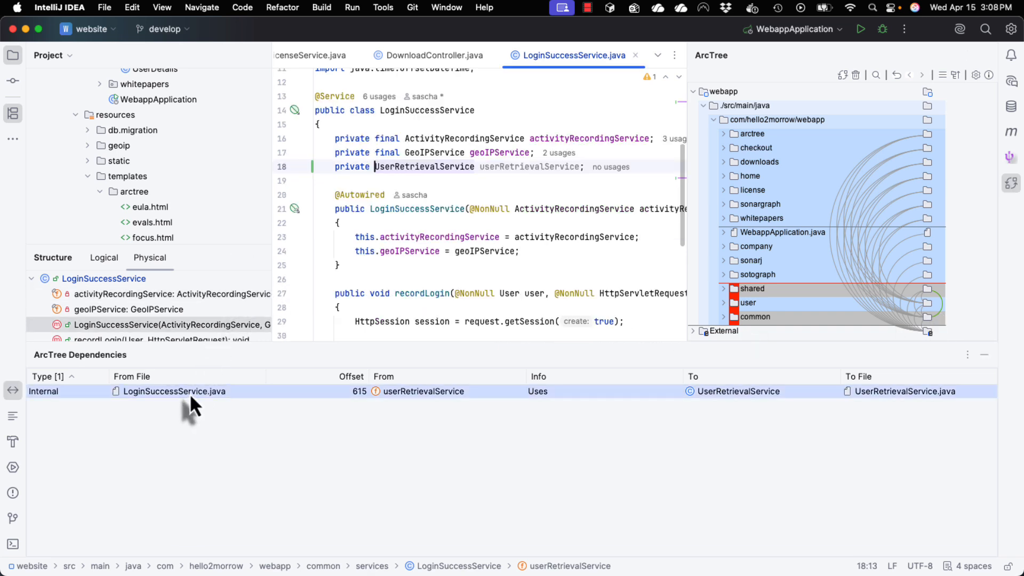